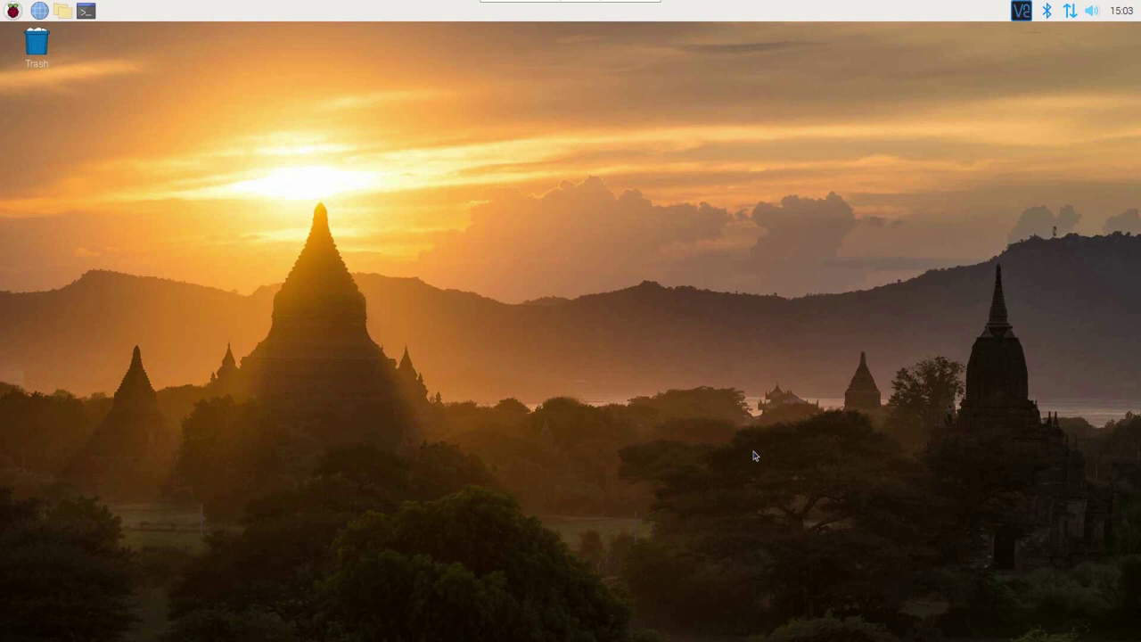
Step: In a new terminal, run aconnect -i to show Launchpad X as client 24 and ContinuuMini as 28
left_click(87, 9)
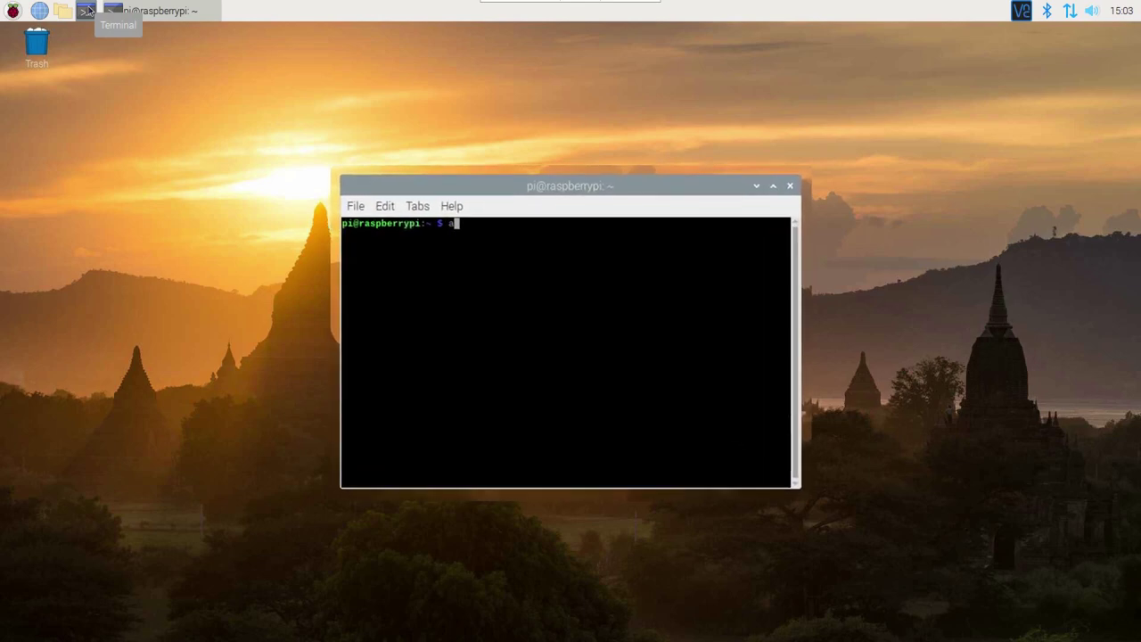
type("acnn")
type("o")
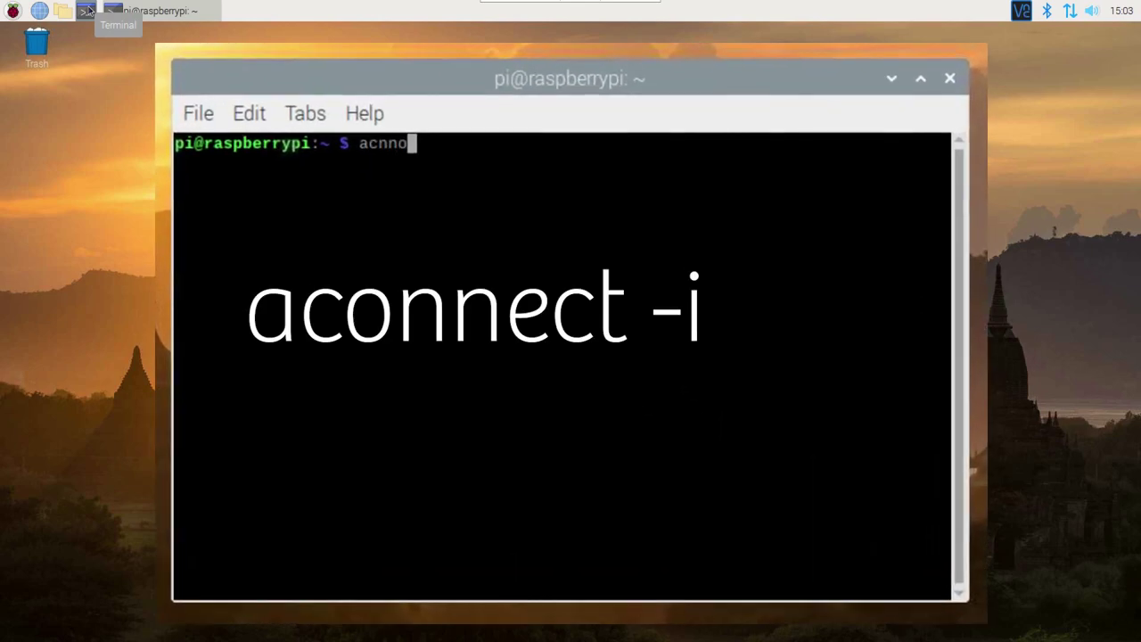
key("BackSpace")
key("BackSpace")
key("BackSpace")
type("onnect")
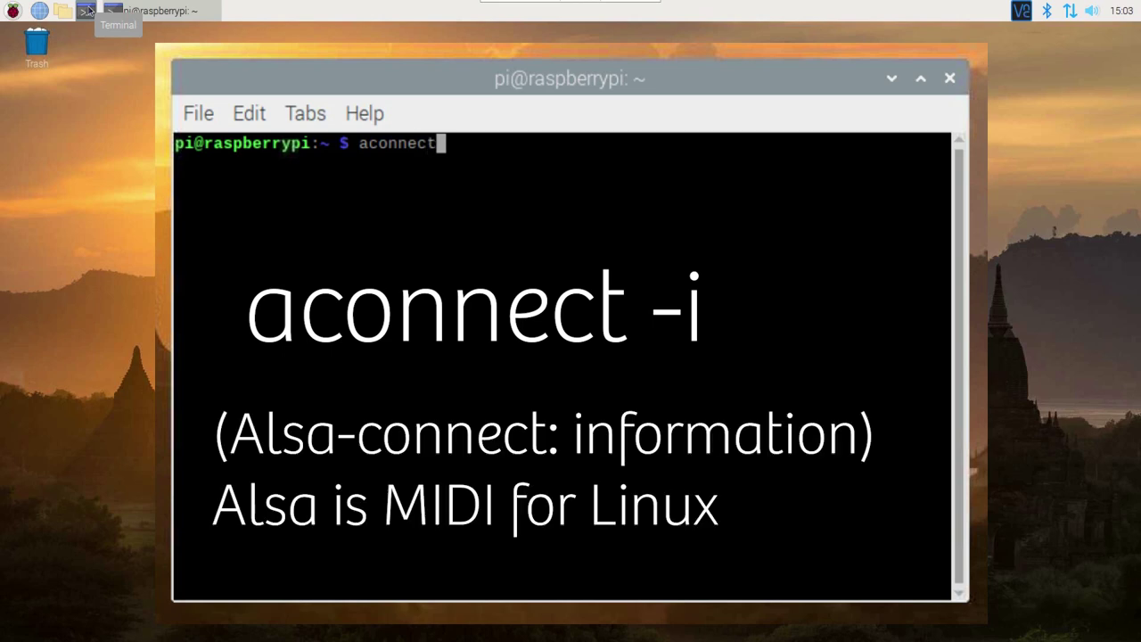
type(" -i")
key("Return")
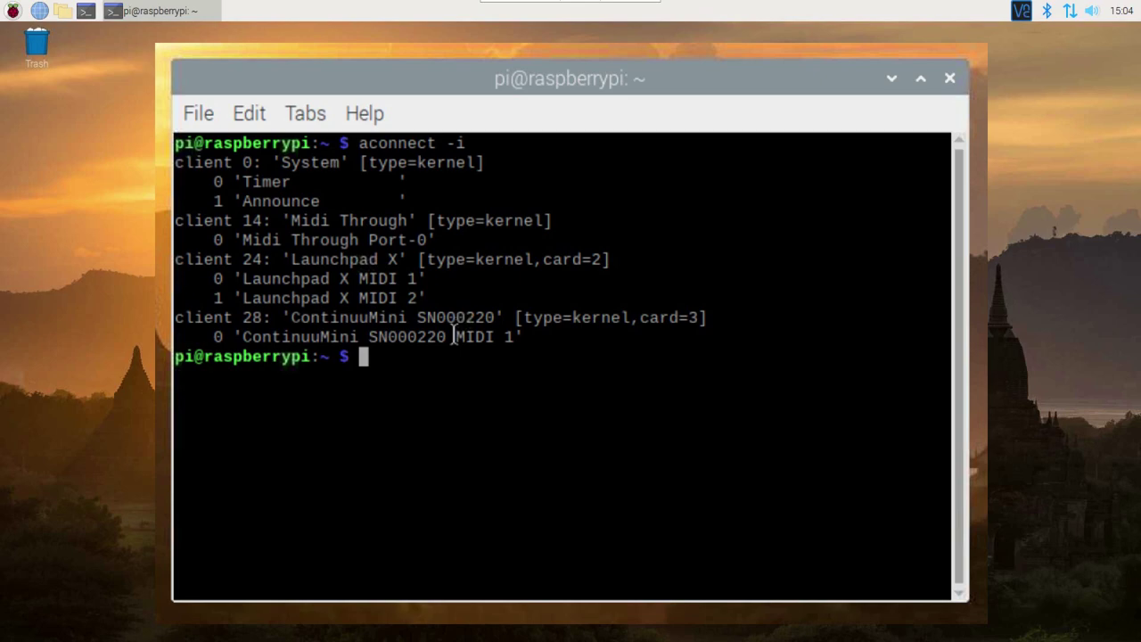
Step: Run aconnect 24:1 28:0 to connect Launchpad X port 1 to ContinuuMini's input
type("a")
type("co")
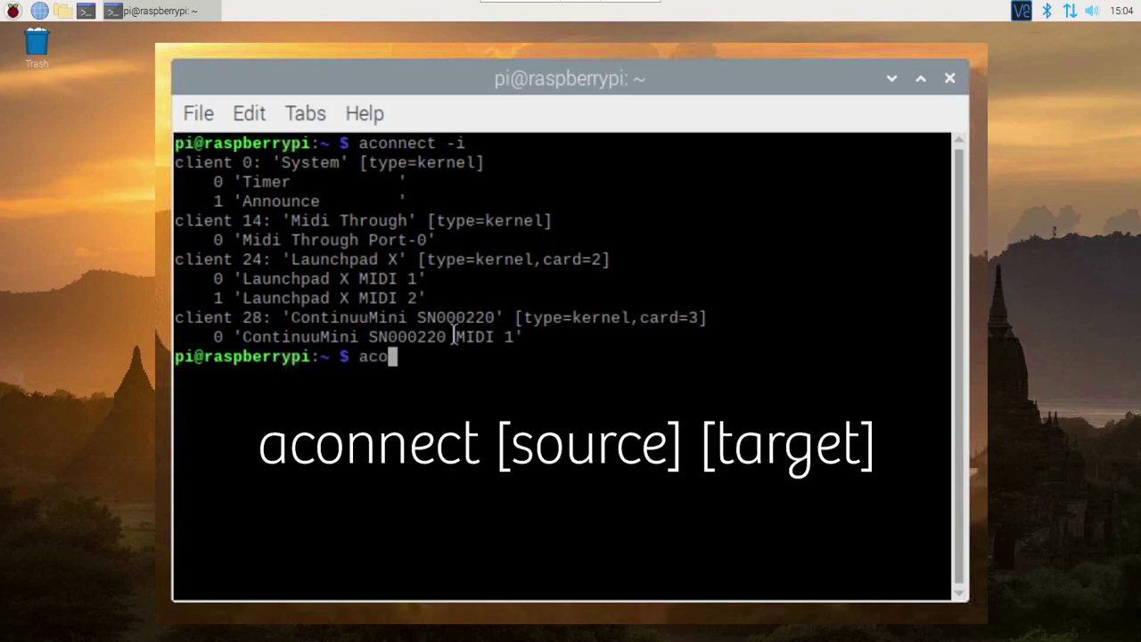
type("nnect")
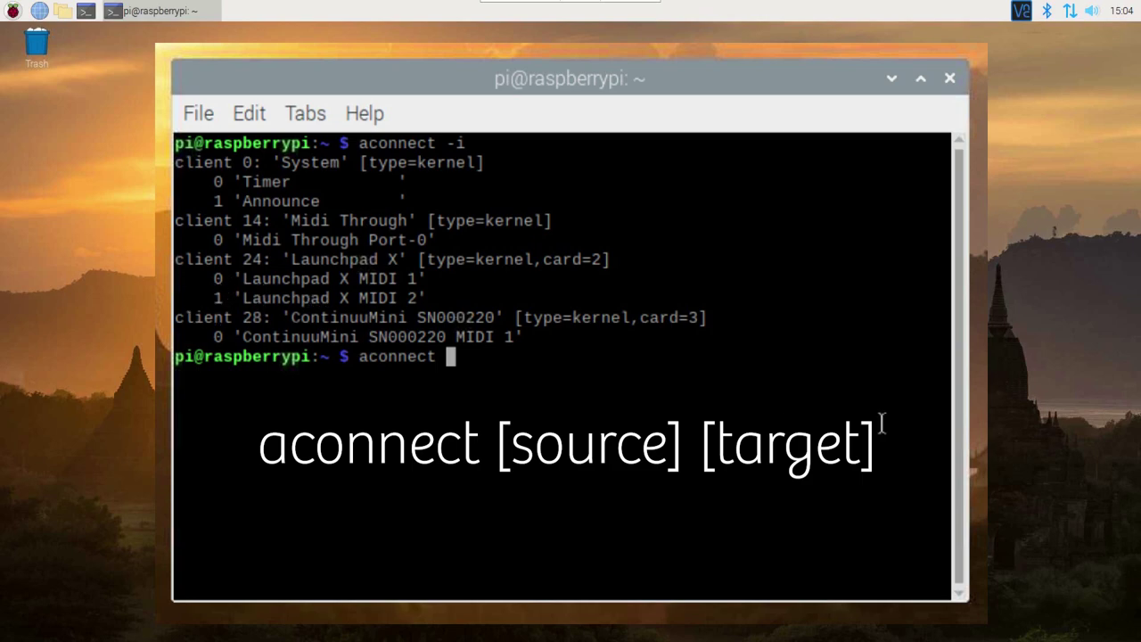
type("24:1")
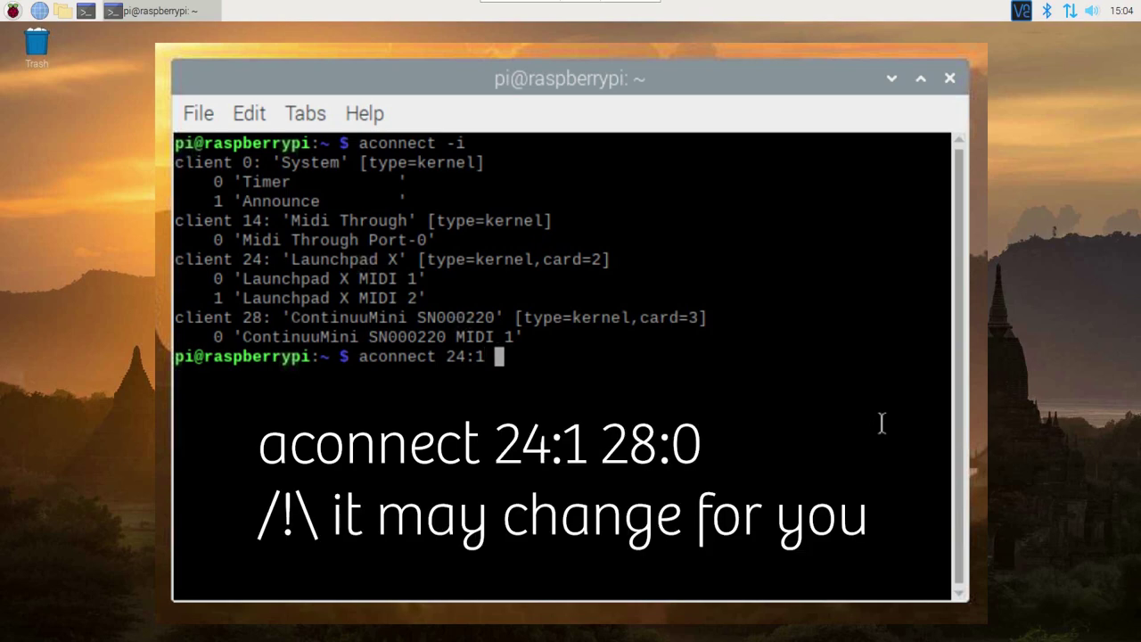
type(" 2")
type("8:0")
key("Return")
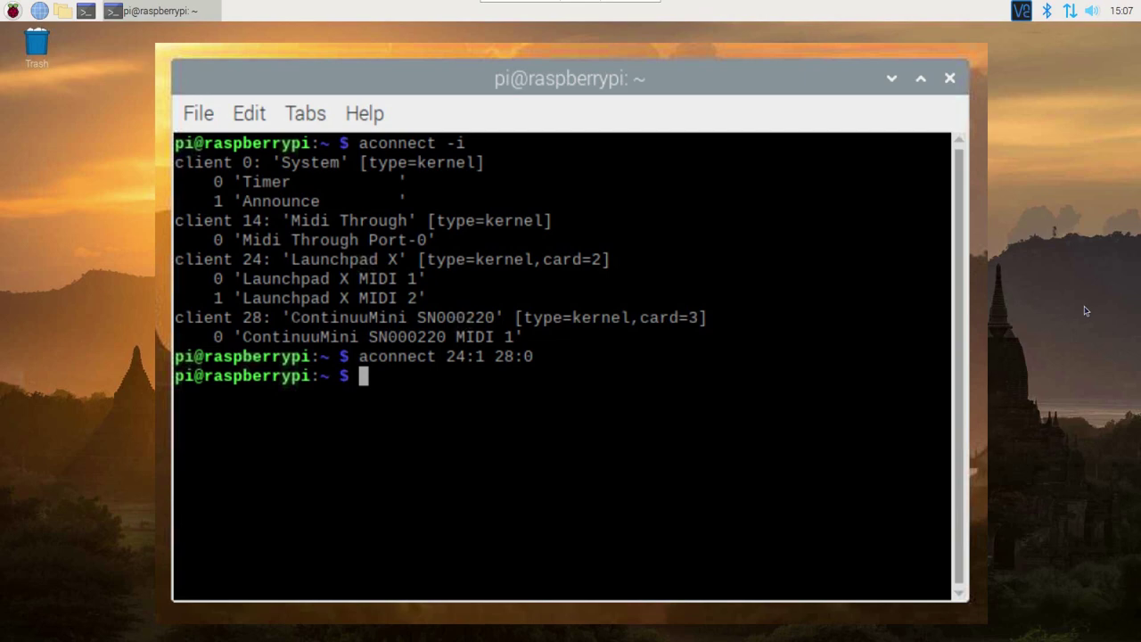
Step: Edit the crontab with crontab -e, adding '* * * * * aconnect 24:1 28:0' as the top line
type("cro")
type("n")
type("ta")
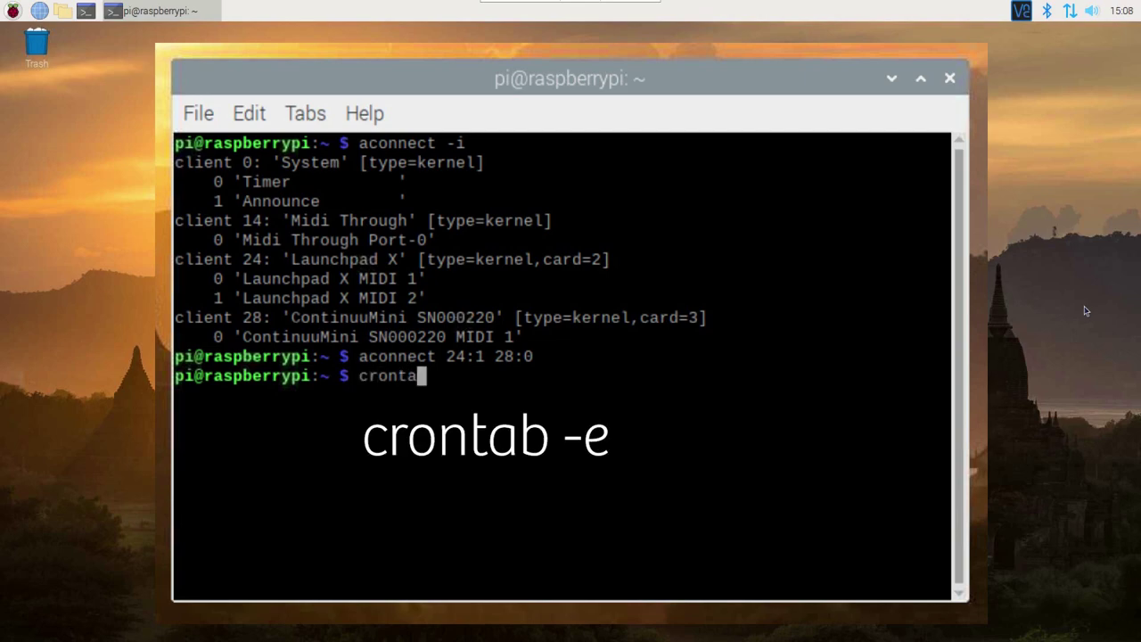
type("b -")
type("e")
key("Return")
key("Return")
key("Up")
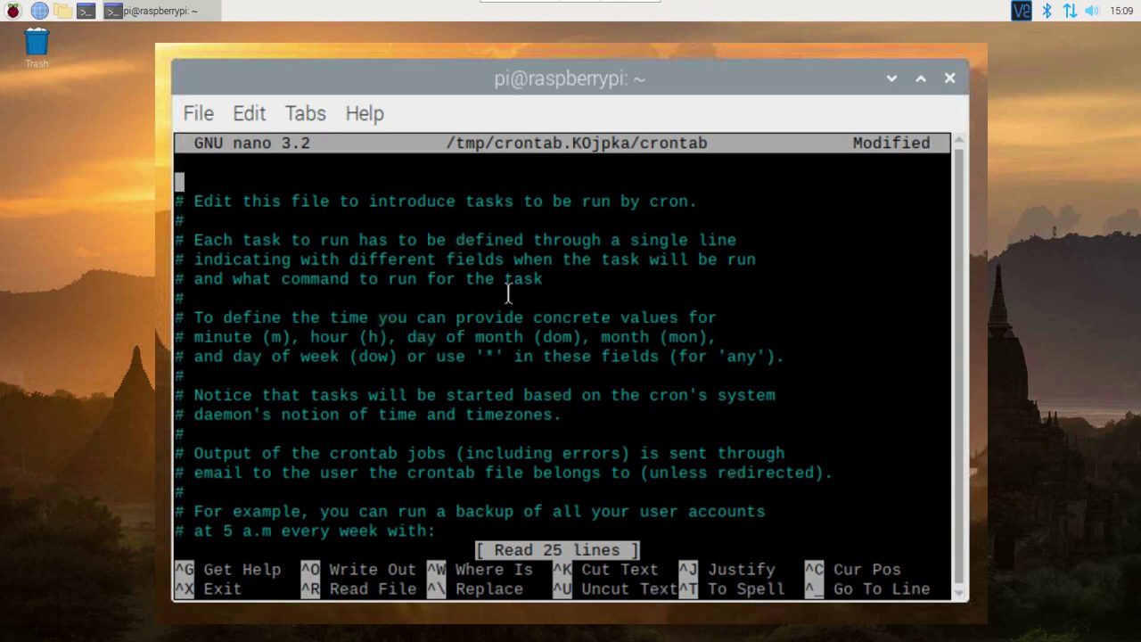
type("* ")
type("* * ")
type("*")
type(" * ")
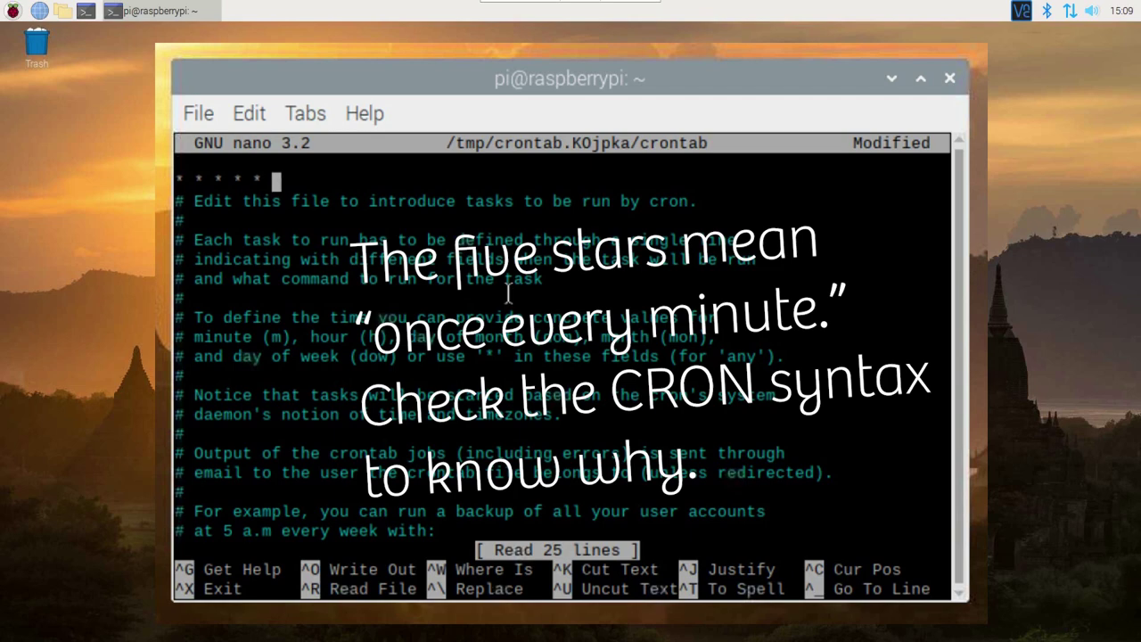
type("aconne")
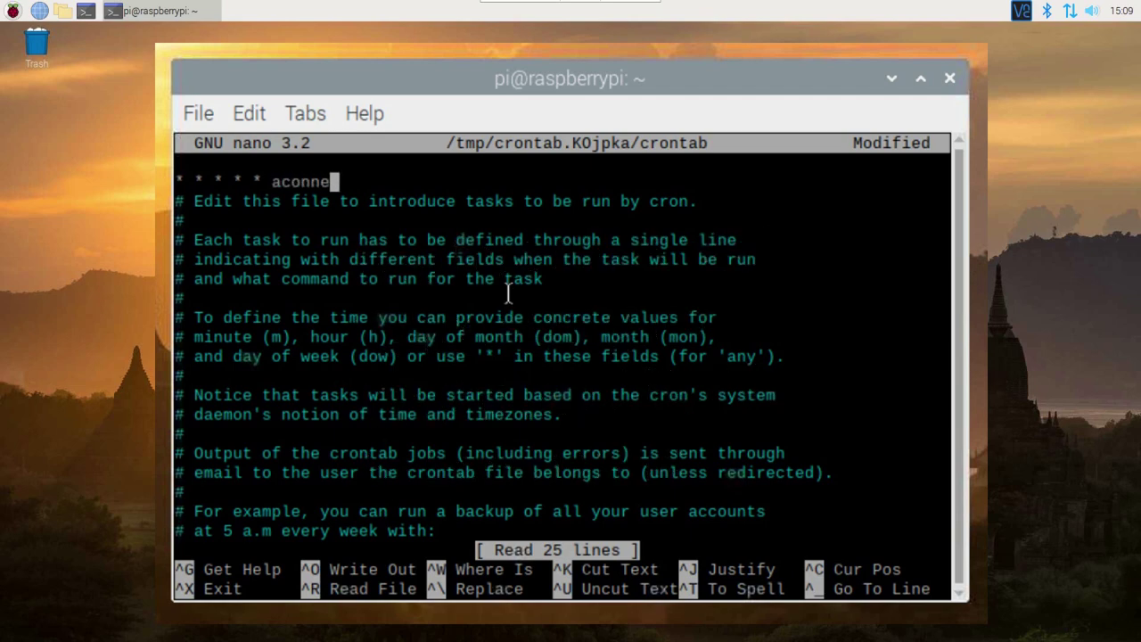
type("ct 24")
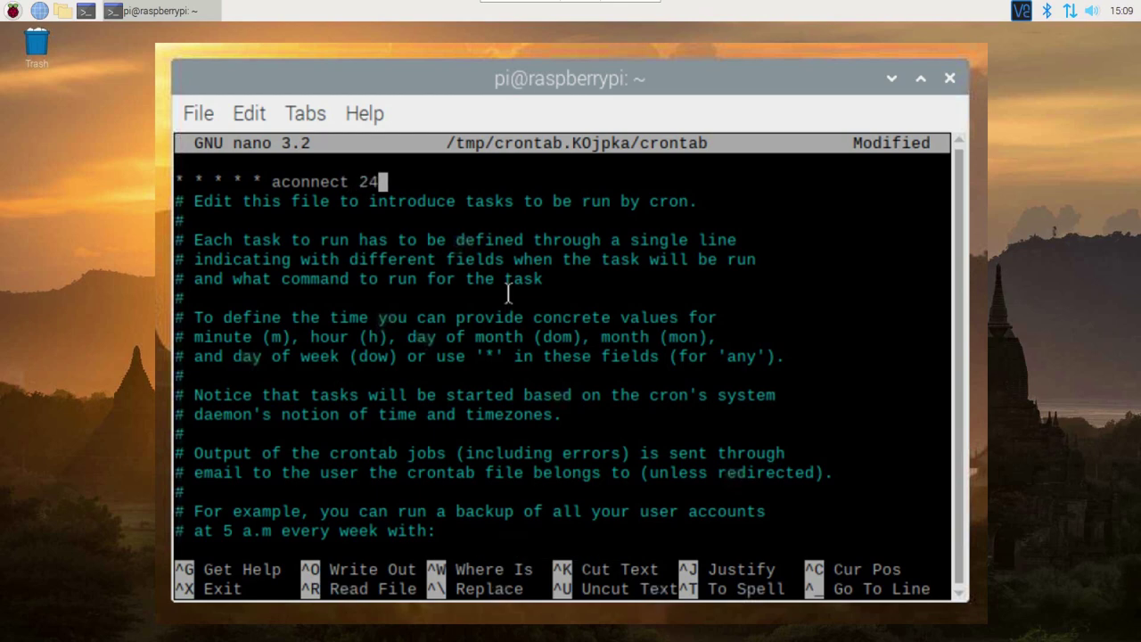
type(":1")
type(" 28")
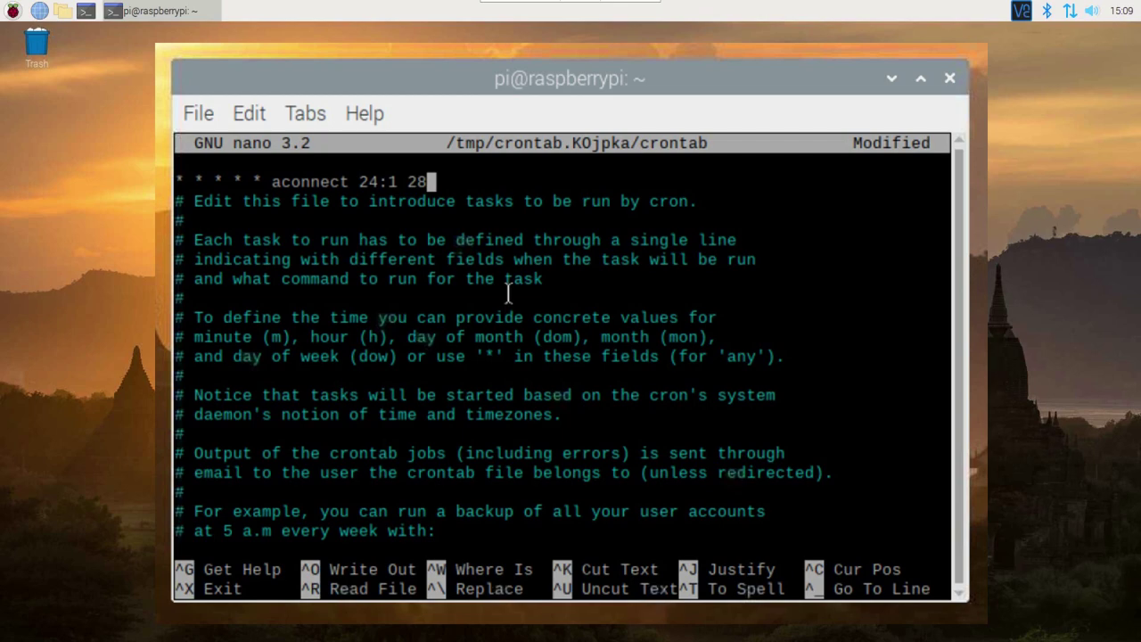
type(":0")
Step: Save the file and exit nano so the new crontab is installed
key("ctrl+x")
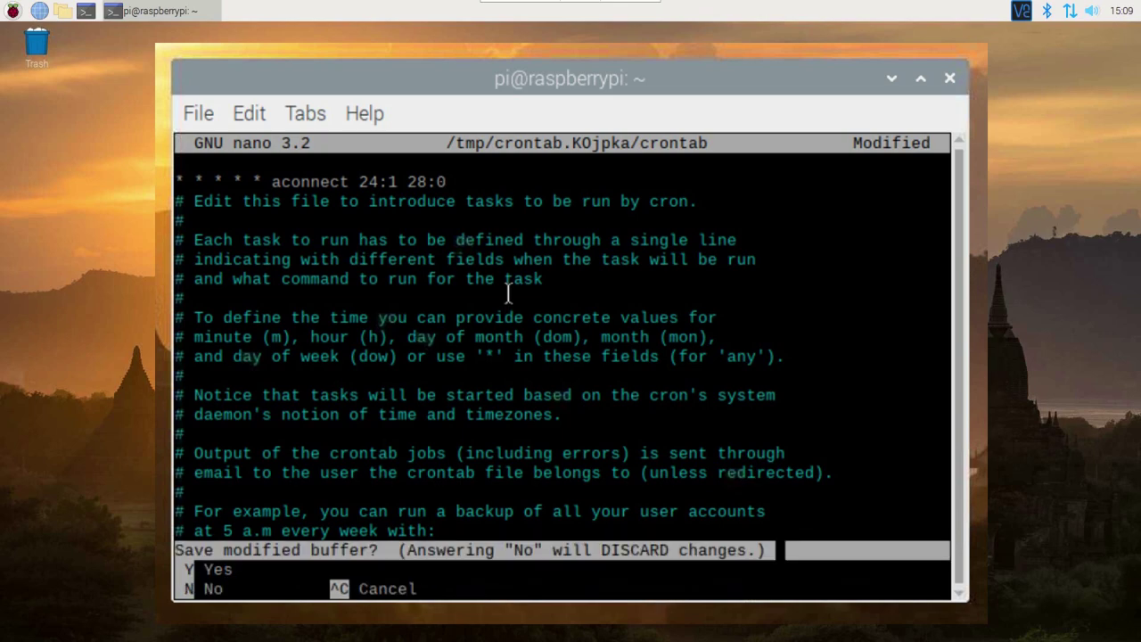
key("y")
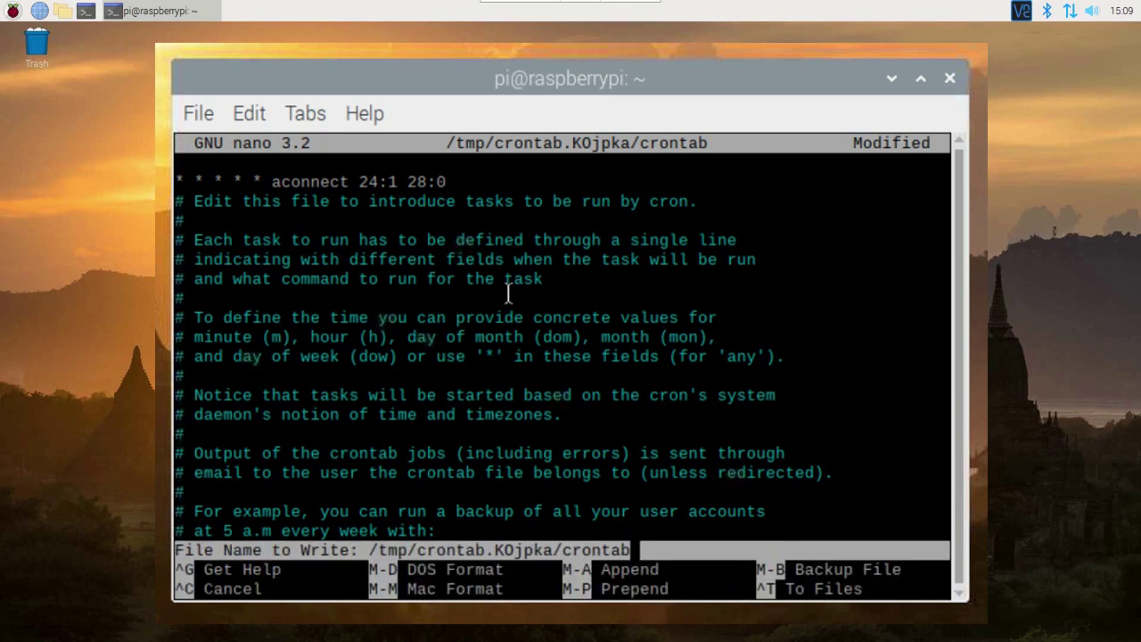
key("Return")
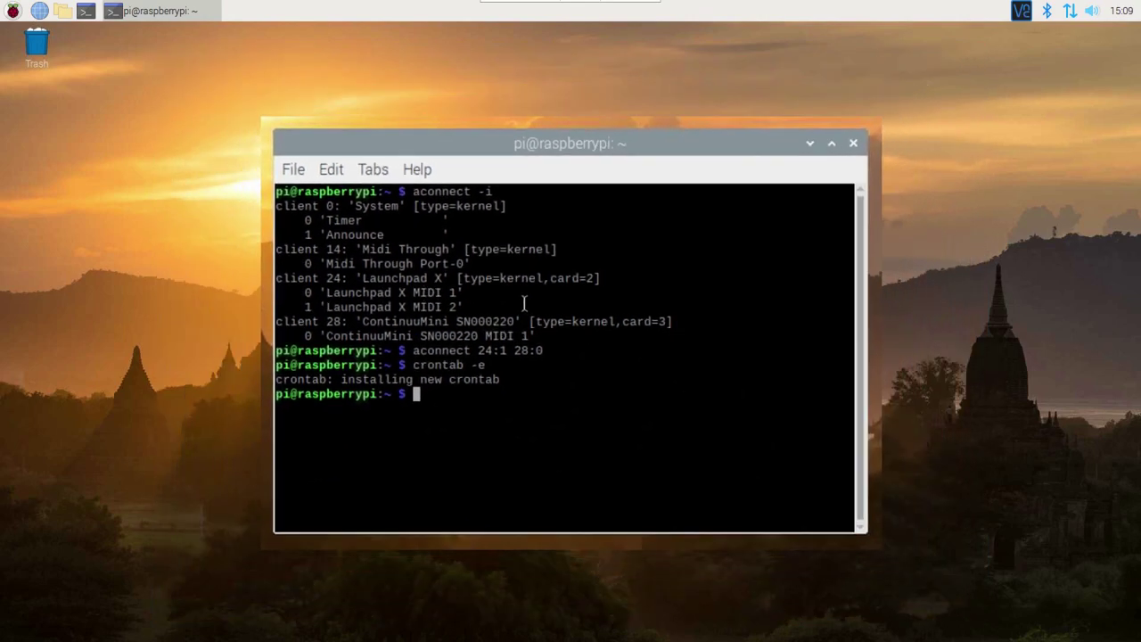